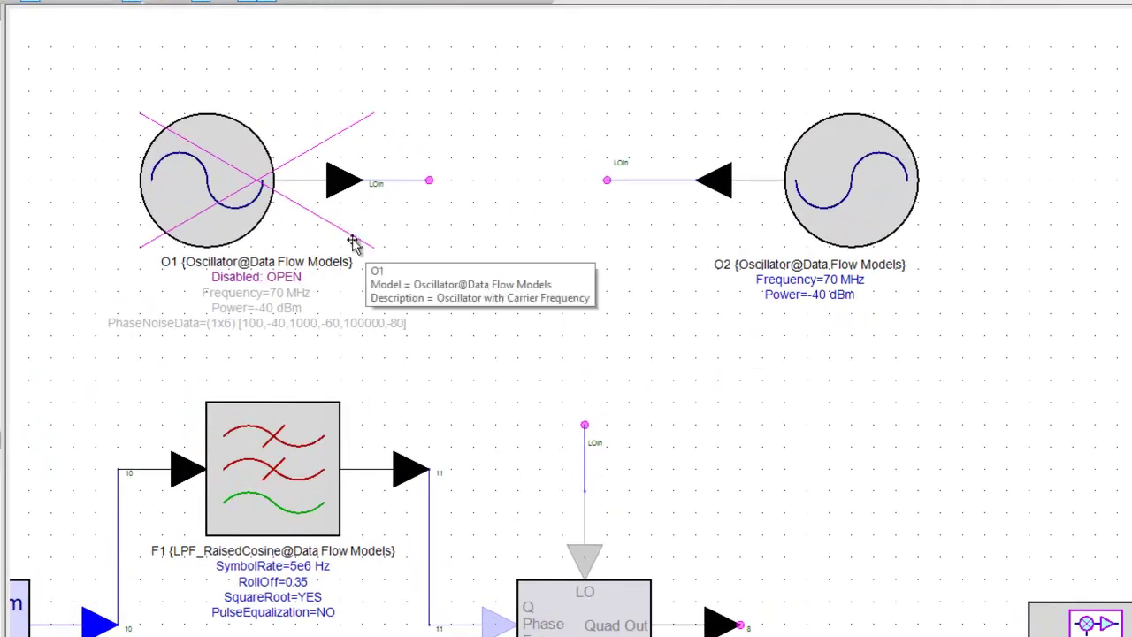
Review the properties of oscillators O2 and O1, widening the value column to read O1's full PhaseNoiseData entry
double_click(814, 191)
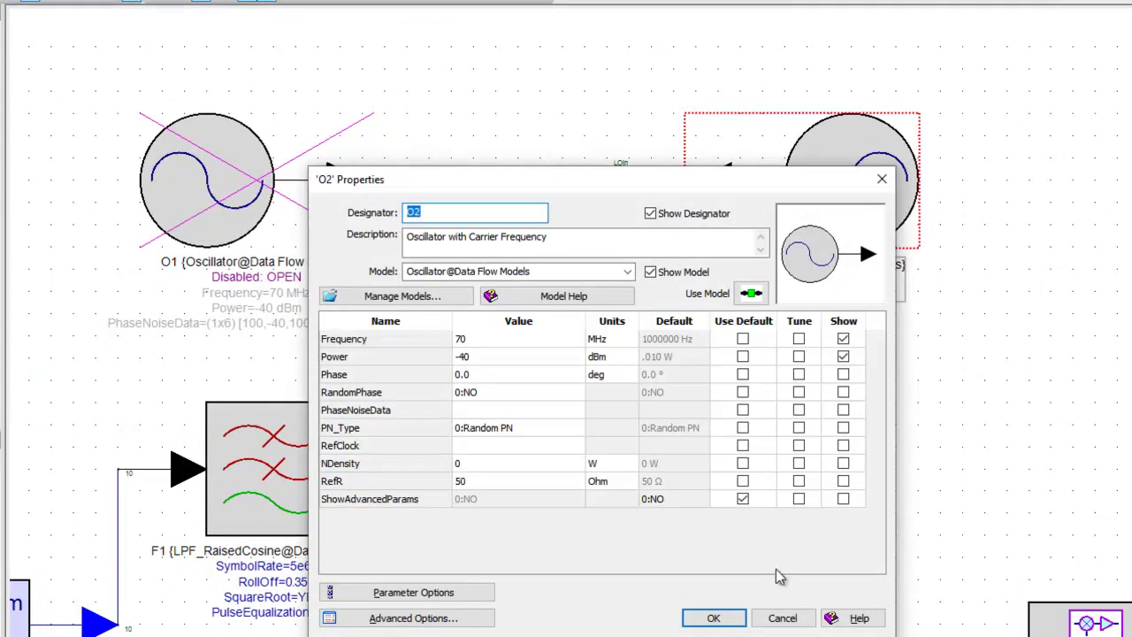
click(712, 617)
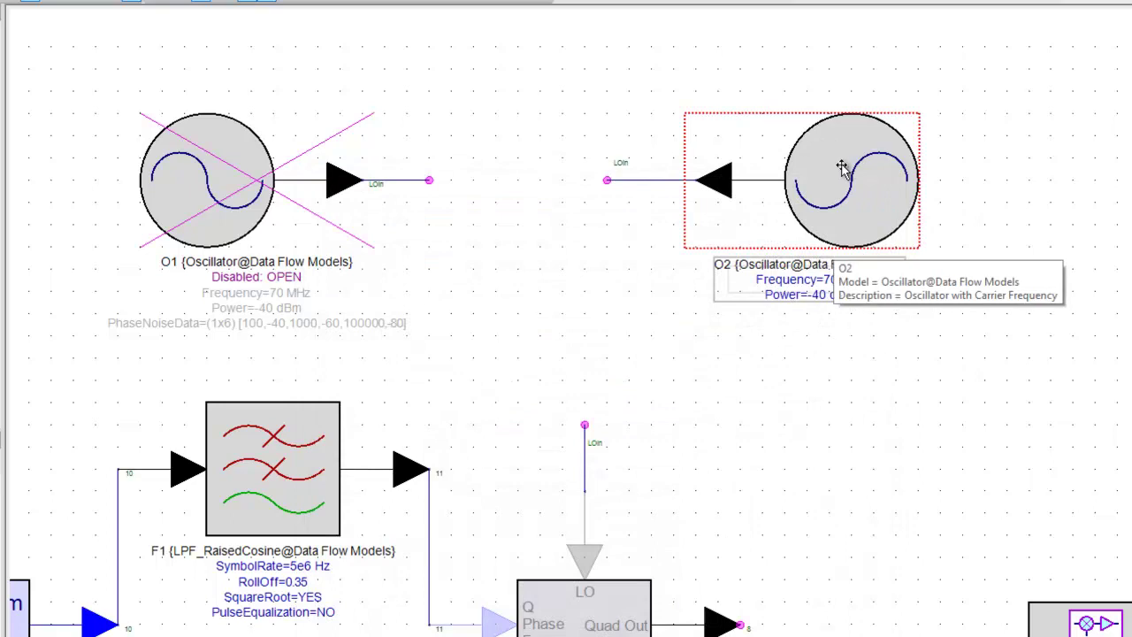
double_click(221, 200)
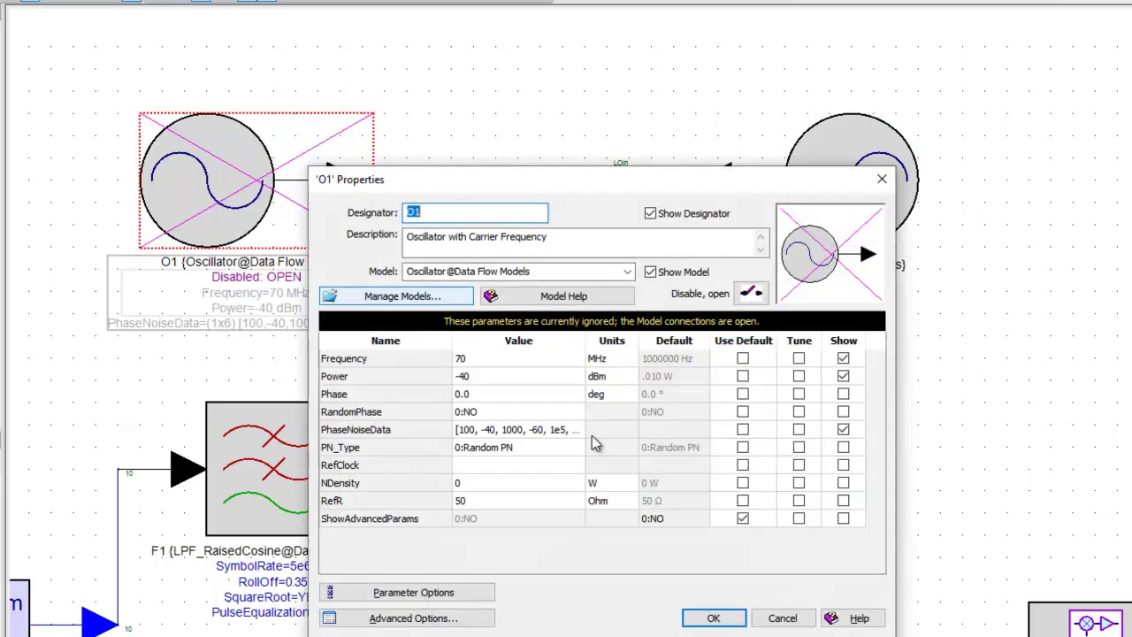
click(533, 428)
drag(586, 344, 654, 352)
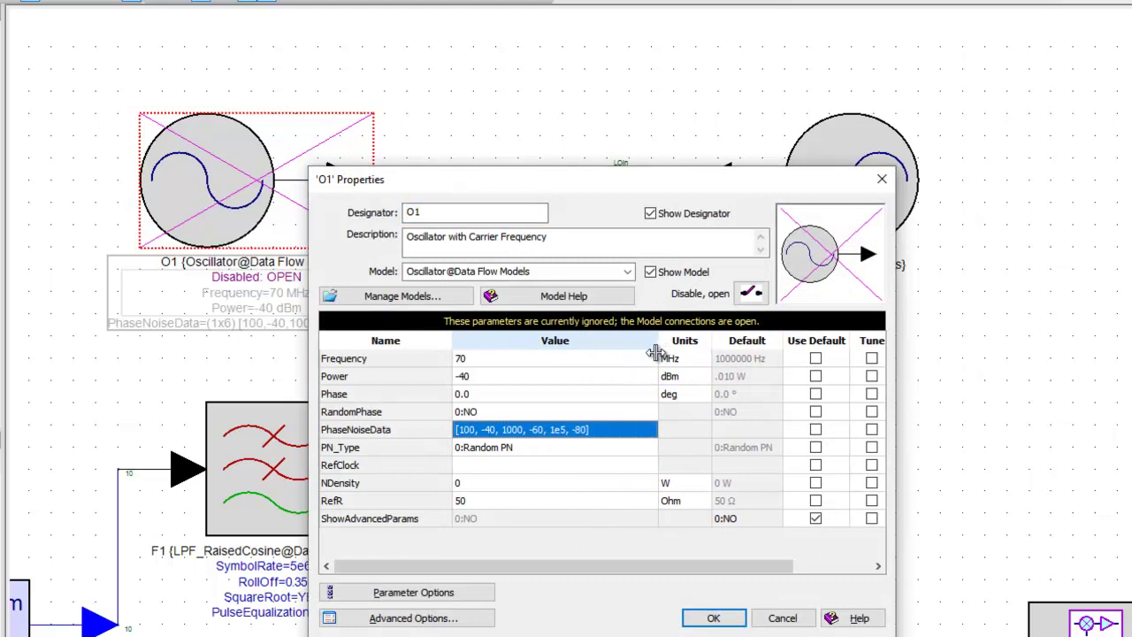
click(490, 430)
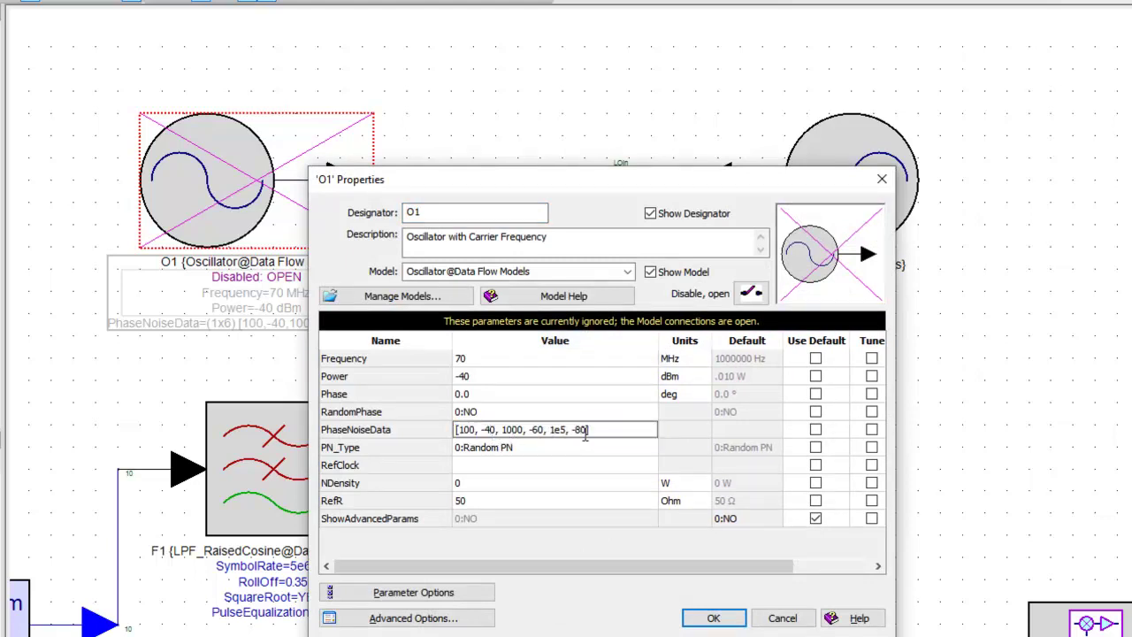
drag(584, 433, 442, 419)
click(782, 617)
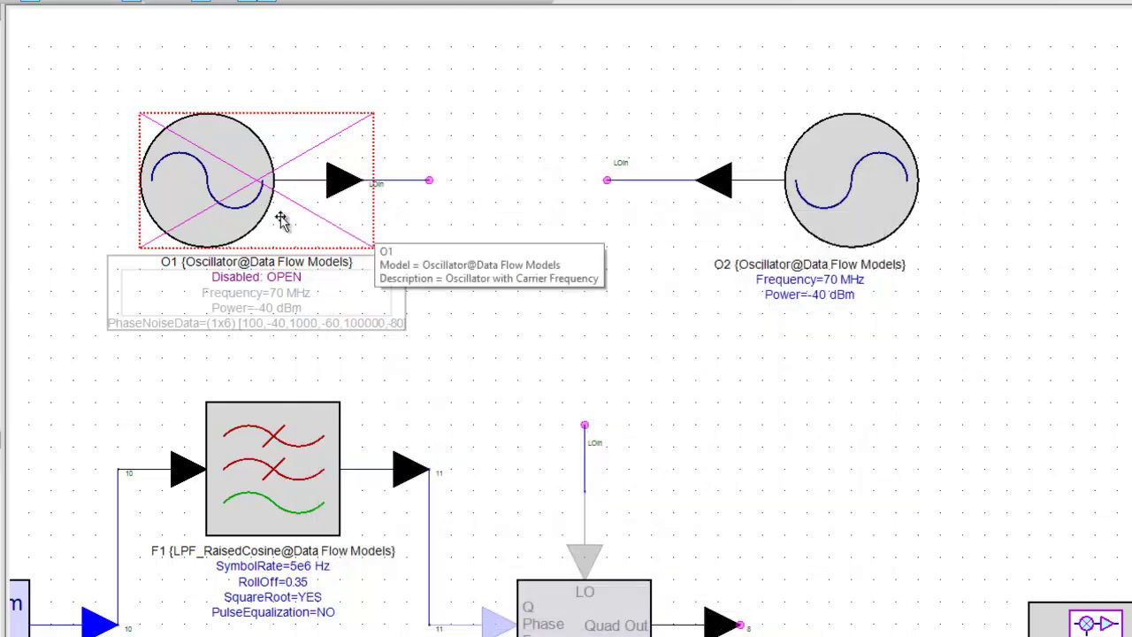
scroll(608, 348, up, 2)
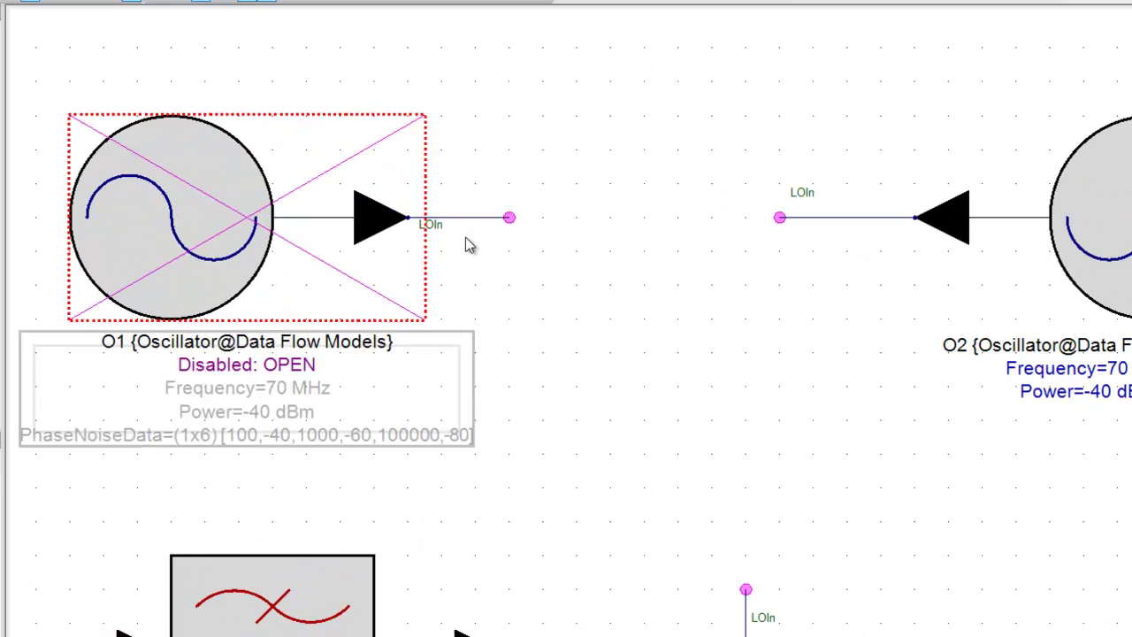
Open the RF_Link part's subcircuit, examine the phase noise settings of PwrOscillator_2, and return to the QPSK_Sys schematic
drag(752, 325, 673, 182)
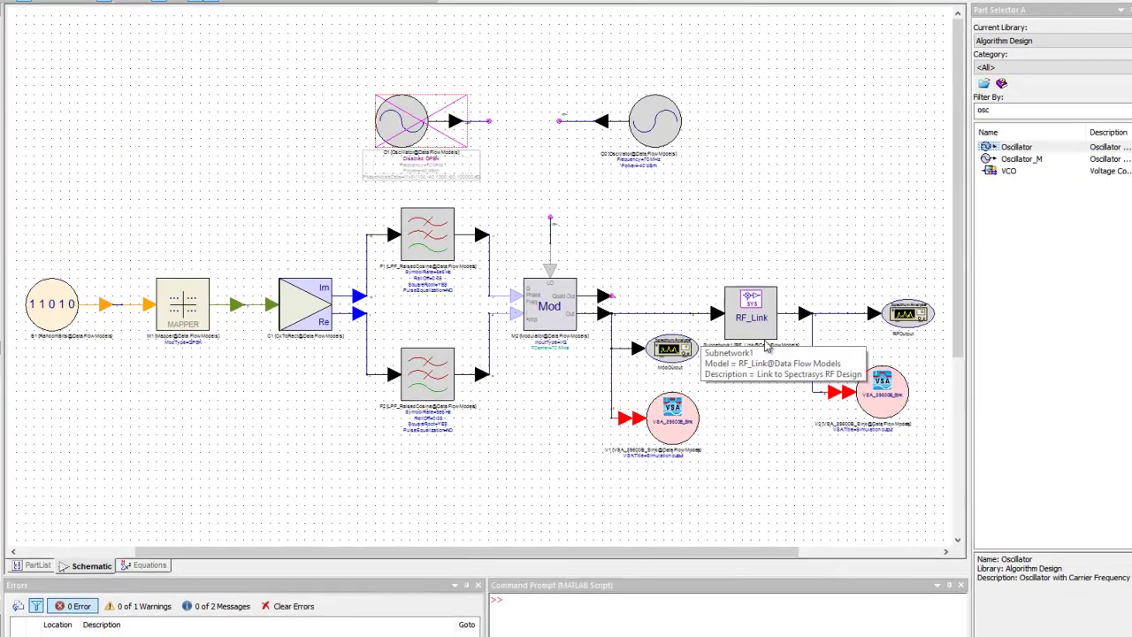
right_click(750, 324)
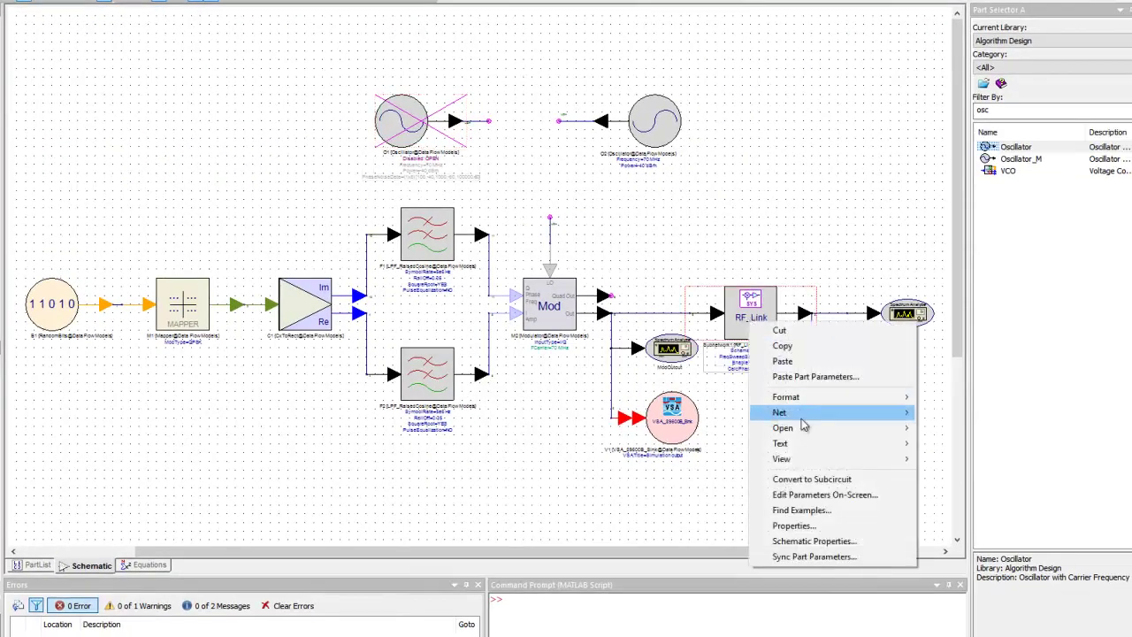
mouse_move(849, 434)
click(964, 428)
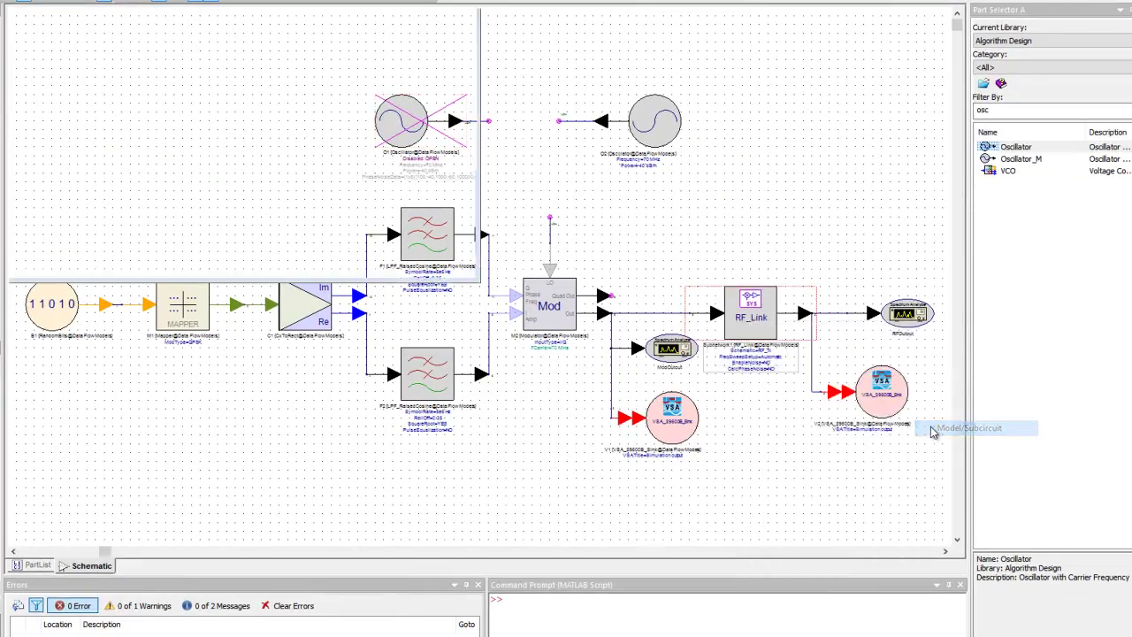
scroll(374, 339, up, 1)
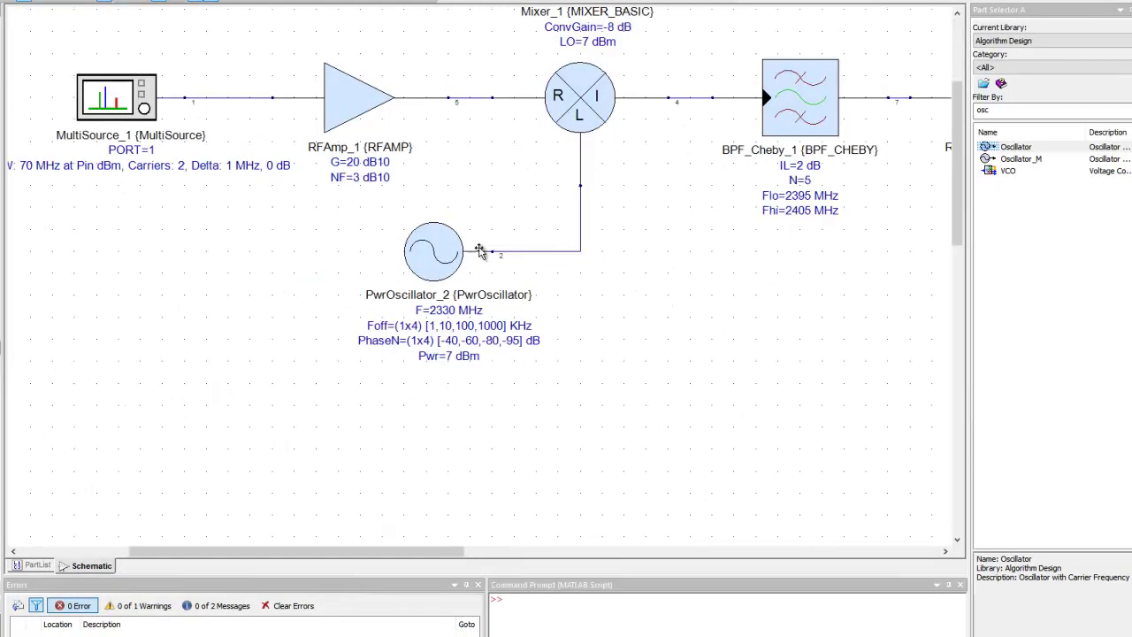
scroll(478, 253, up, 1)
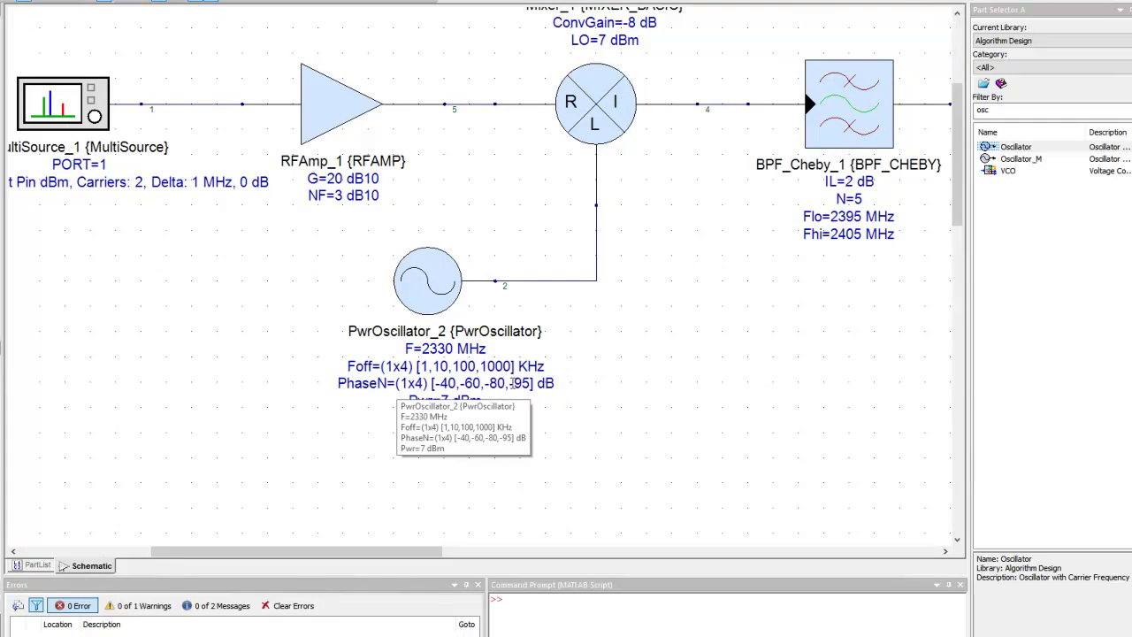
click(332, 3)
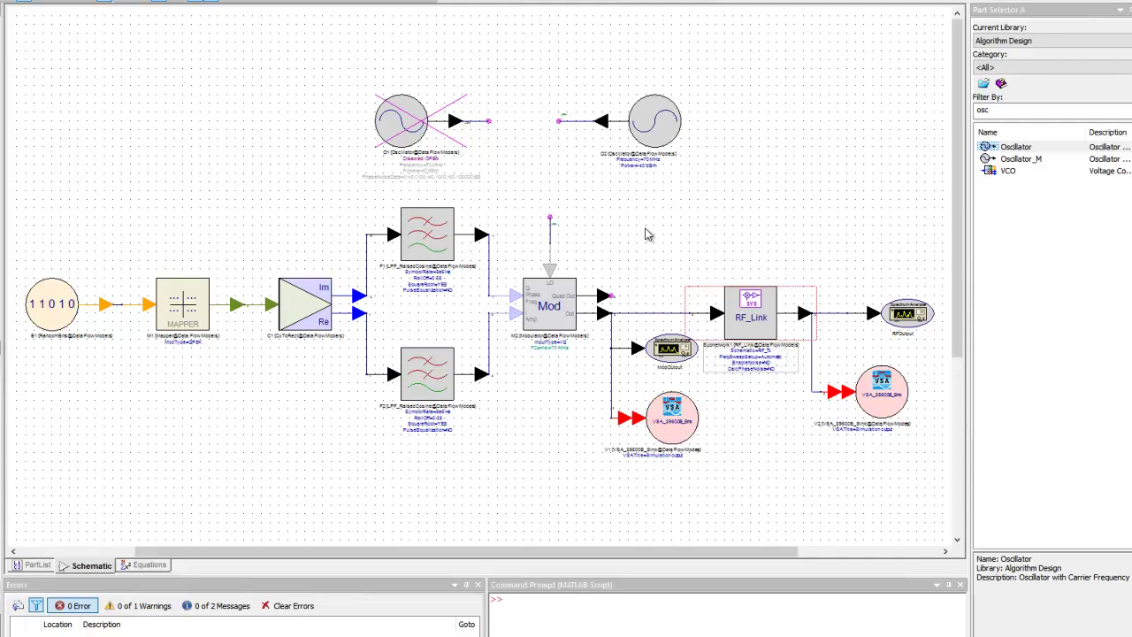
Run the QPSKMod simulation with oscillator O2 active to compare the V1 and V2 VSA demodulation results, and stop it
click(668, 255)
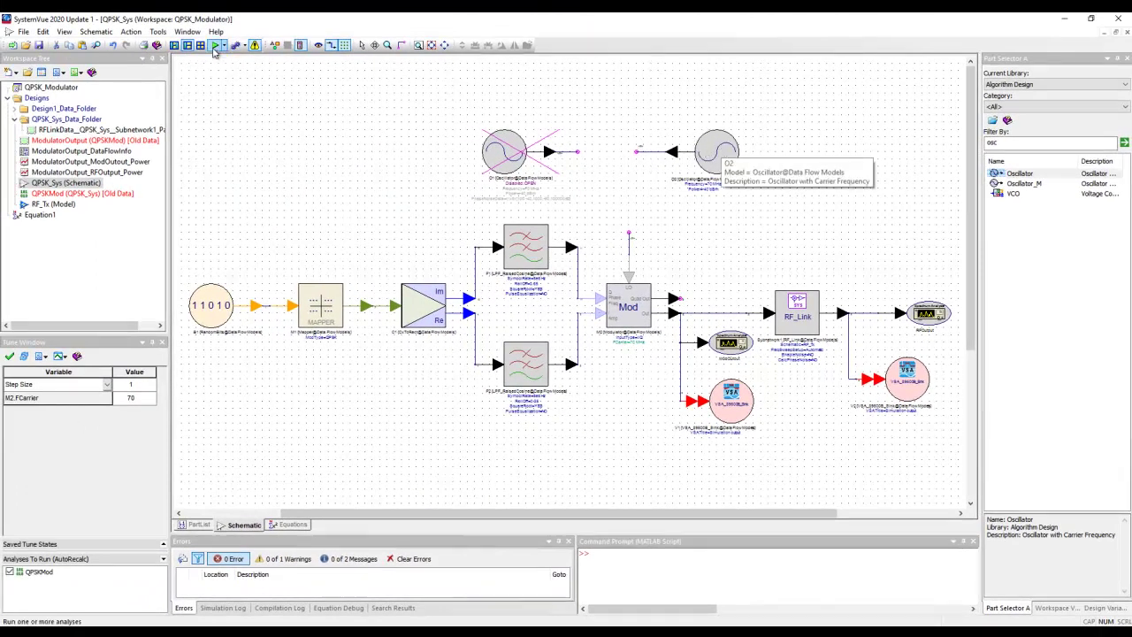
click(216, 45)
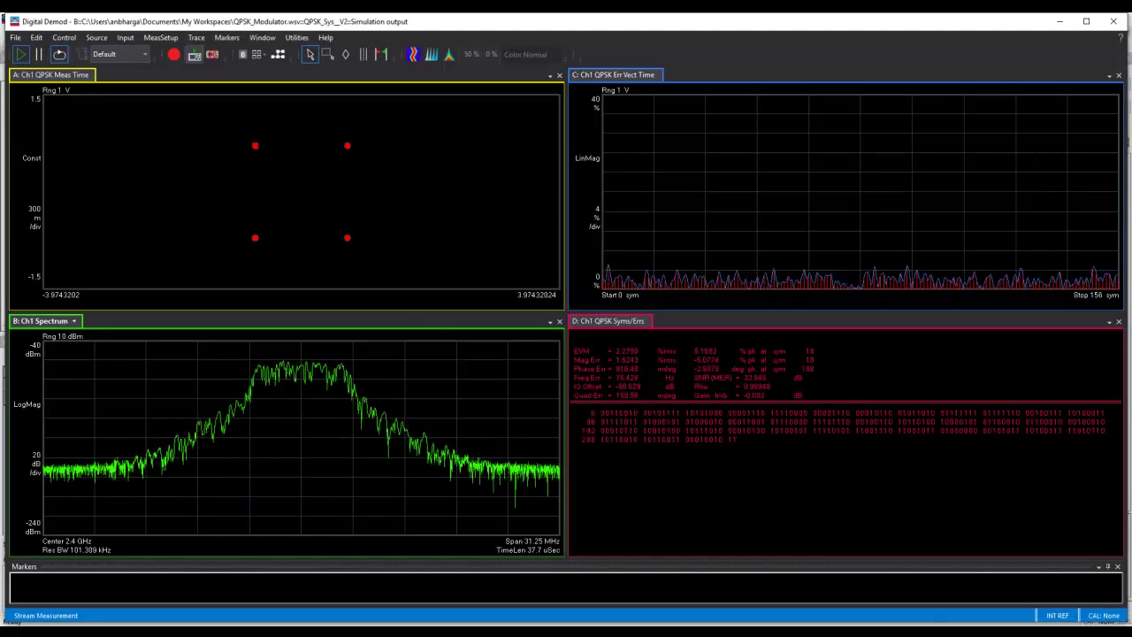
mouse_move(482, 629)
click(434, 593)
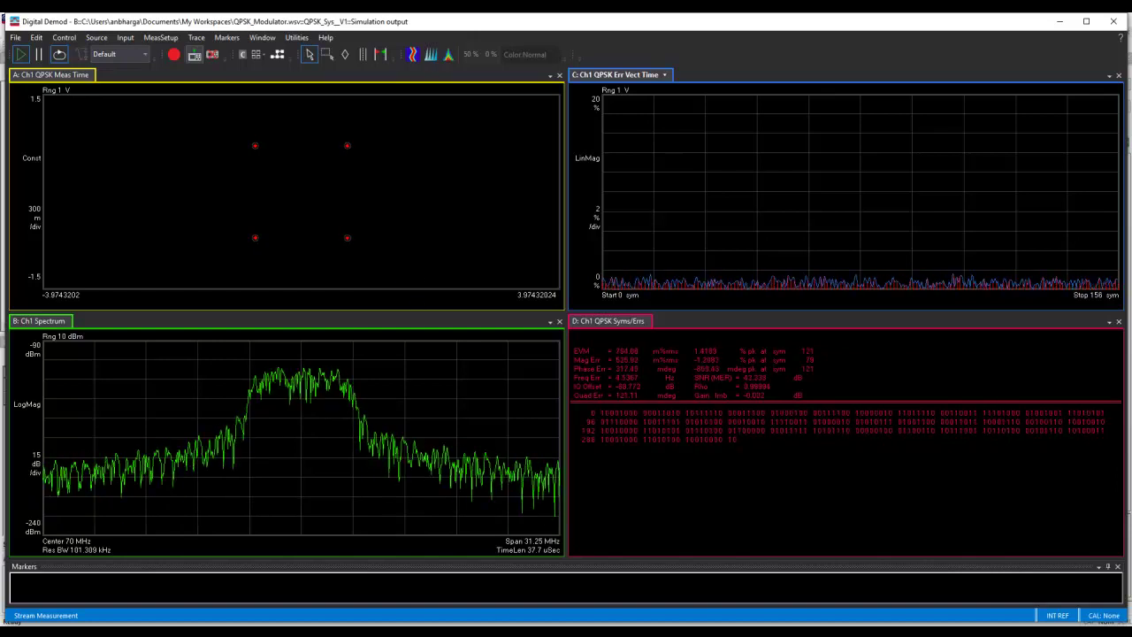
click(522, 595)
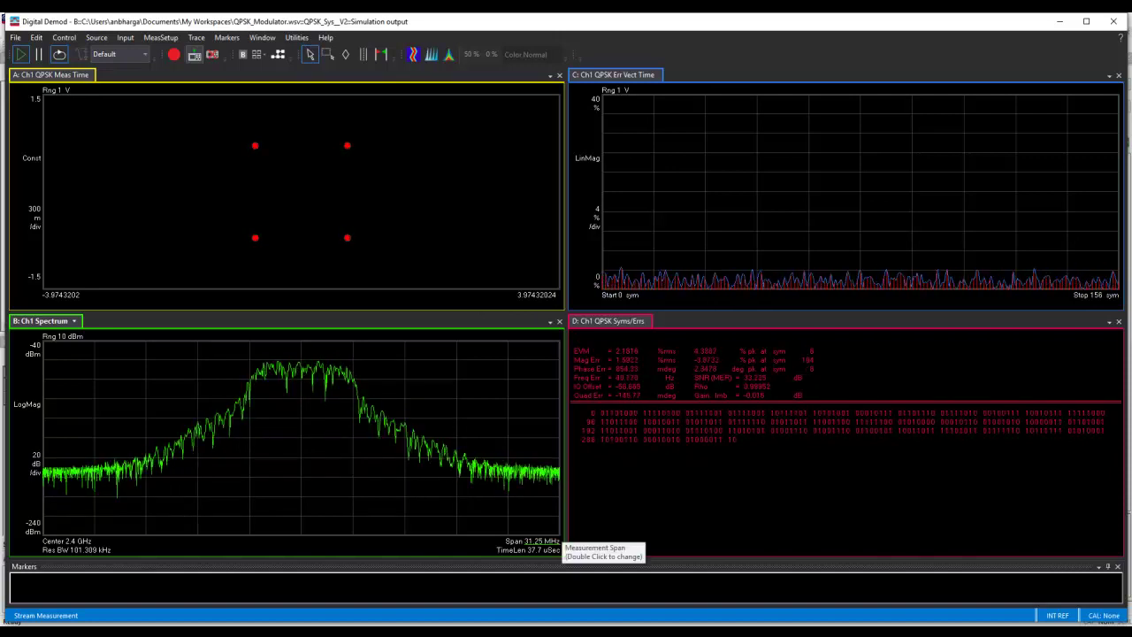
click(396, 579)
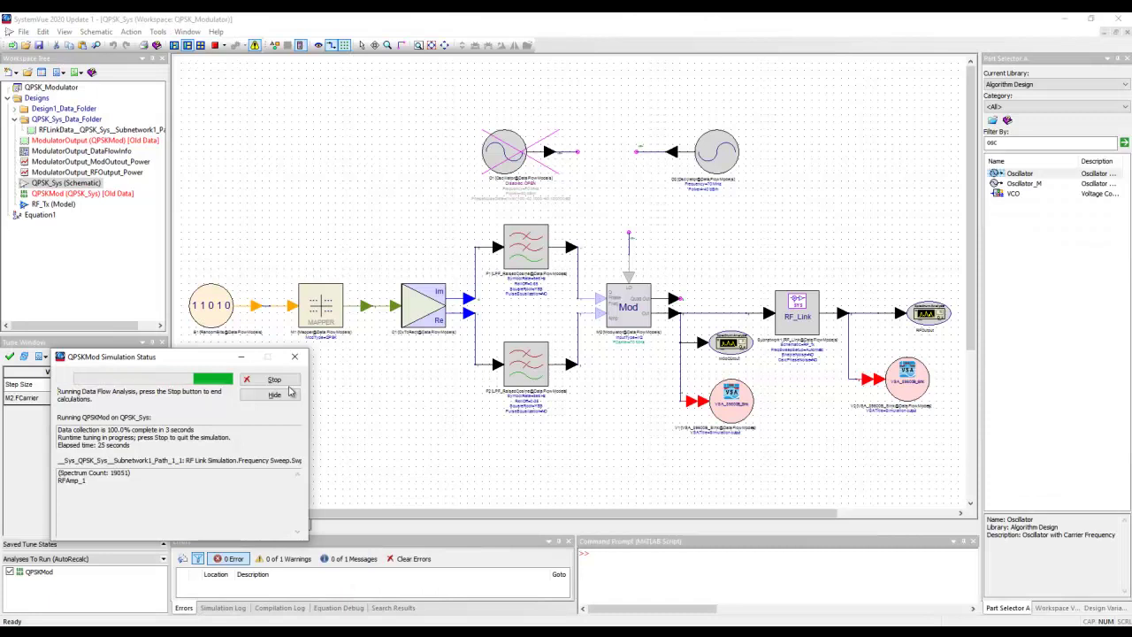
click(272, 379)
Disable oscillator O2 as open and enable oscillator O1 with its phase noise data
click(709, 155)
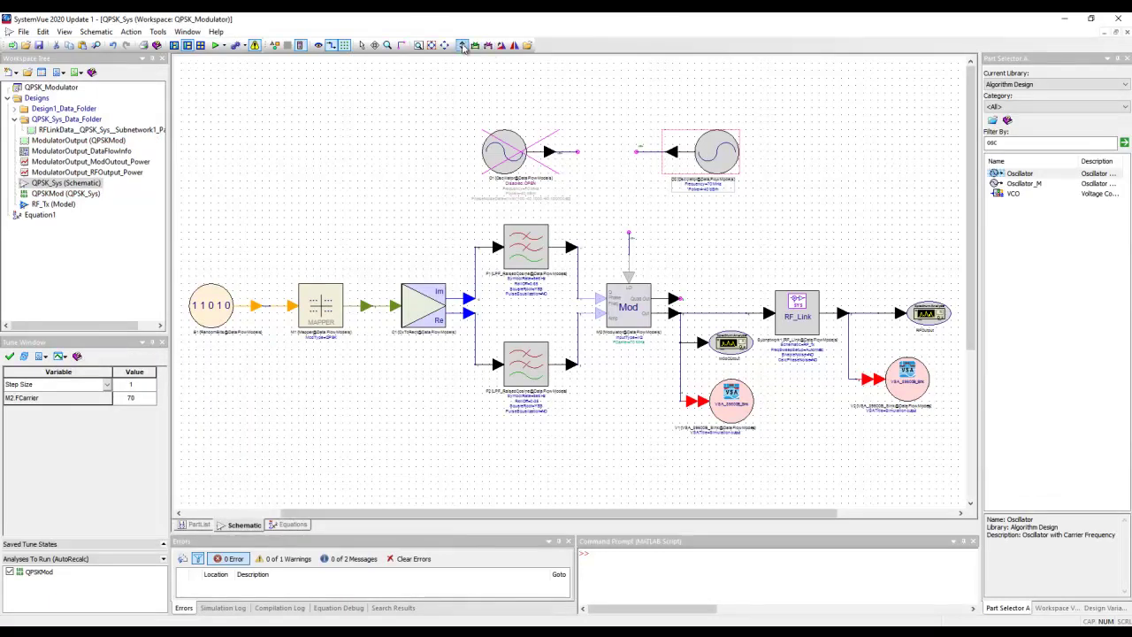
click(488, 46)
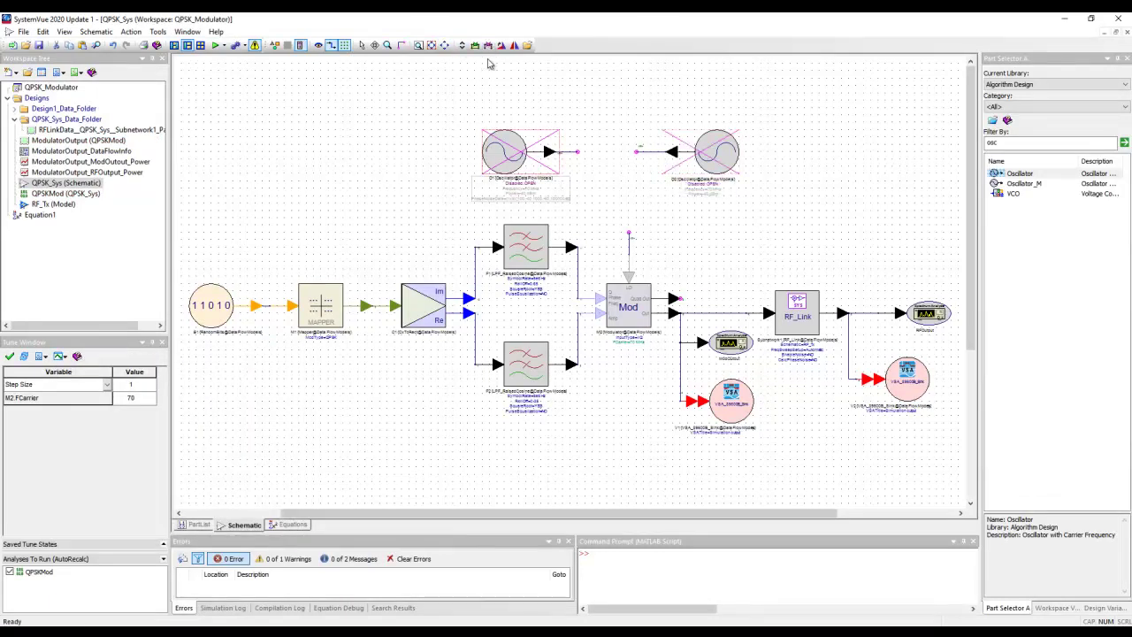
click(489, 46)
click(429, 176)
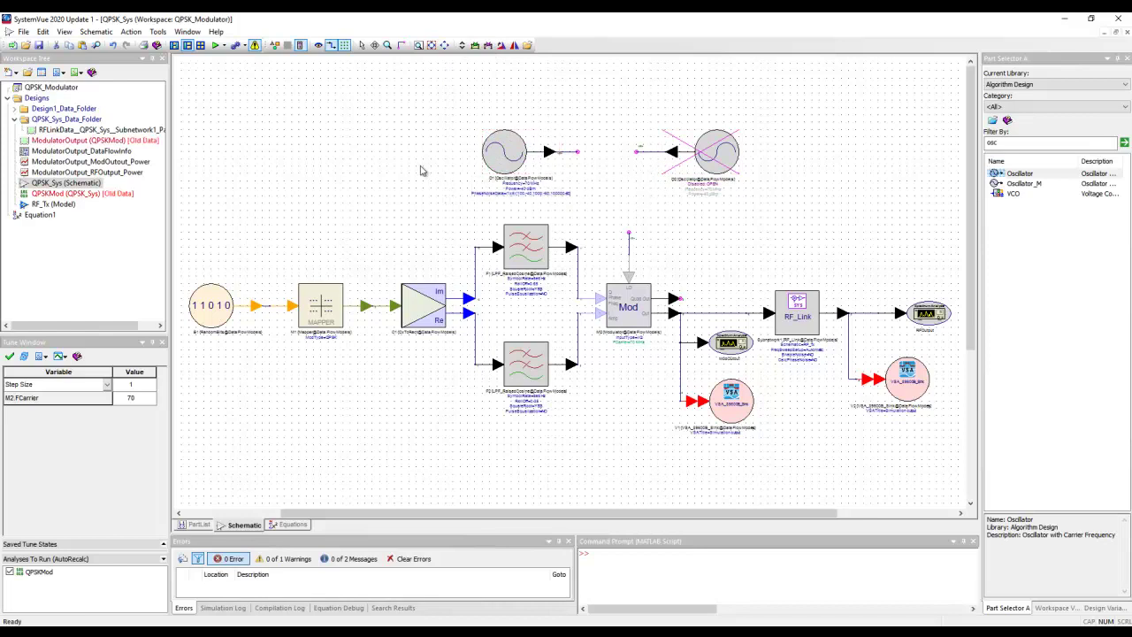
Rerun the simulation with oscillator O1 active to compare the V1 and V2 VSA demodulation results, and stop it
click(215, 45)
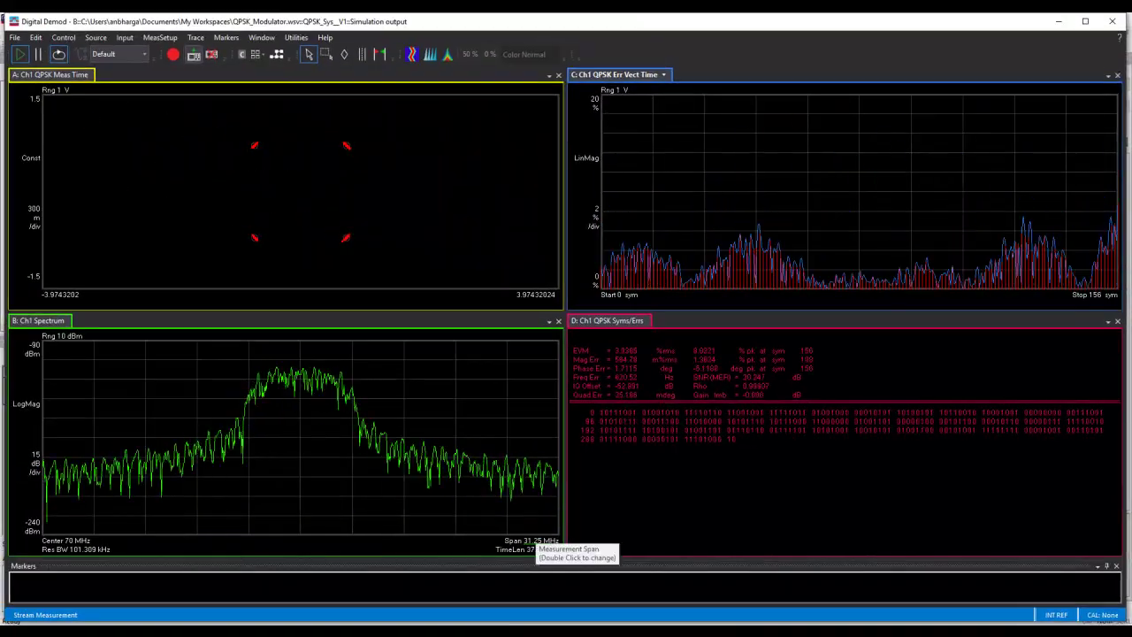
mouse_move(522, 619)
click(531, 584)
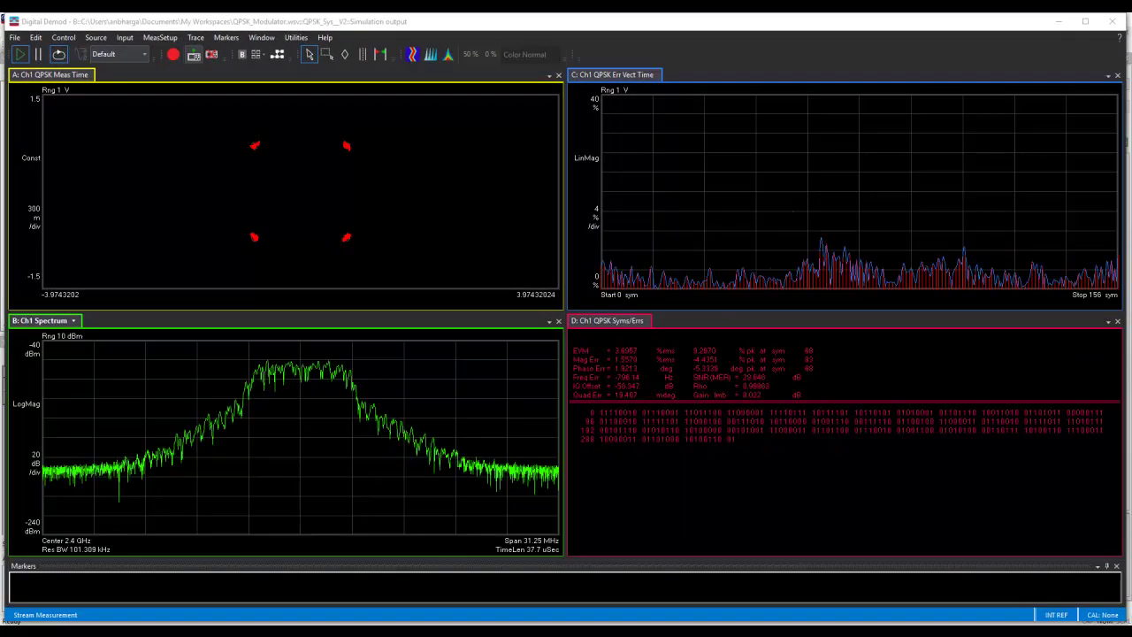
mouse_move(416, 630)
click(392, 584)
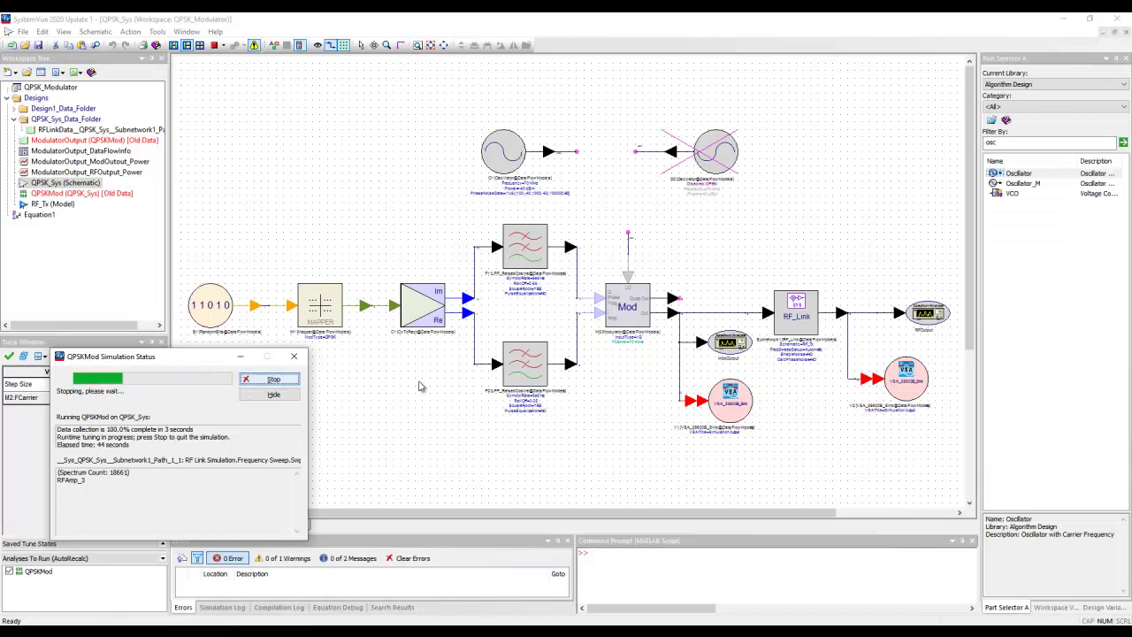
Enable Calculate Phase Noise in the properties of the RF_Link part Subnetwork1
click(790, 318)
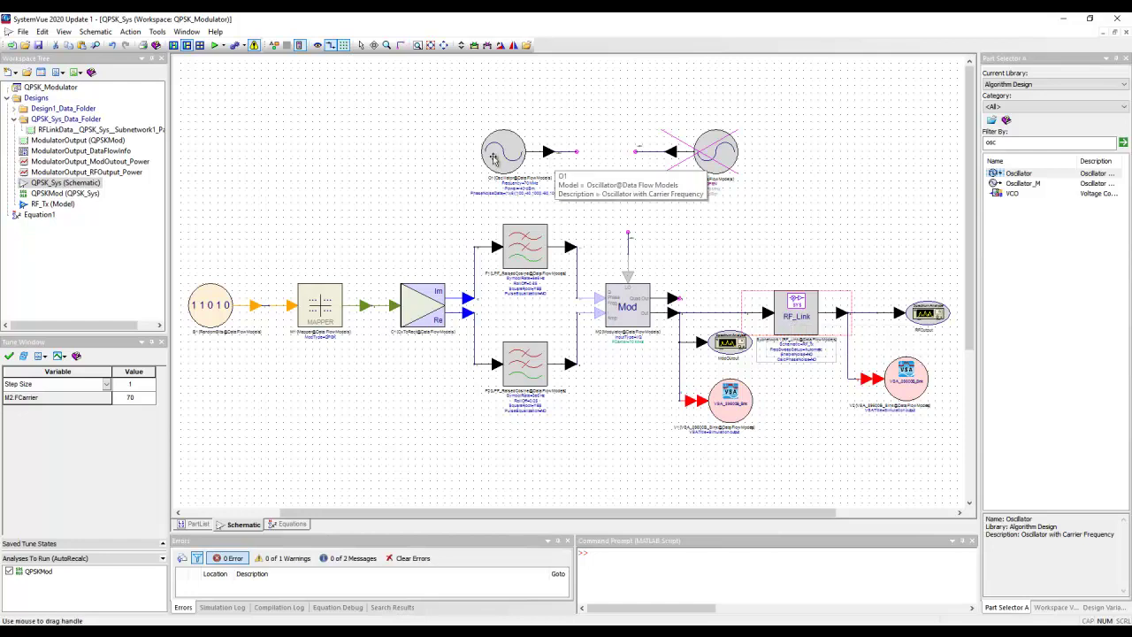
double_click(800, 323)
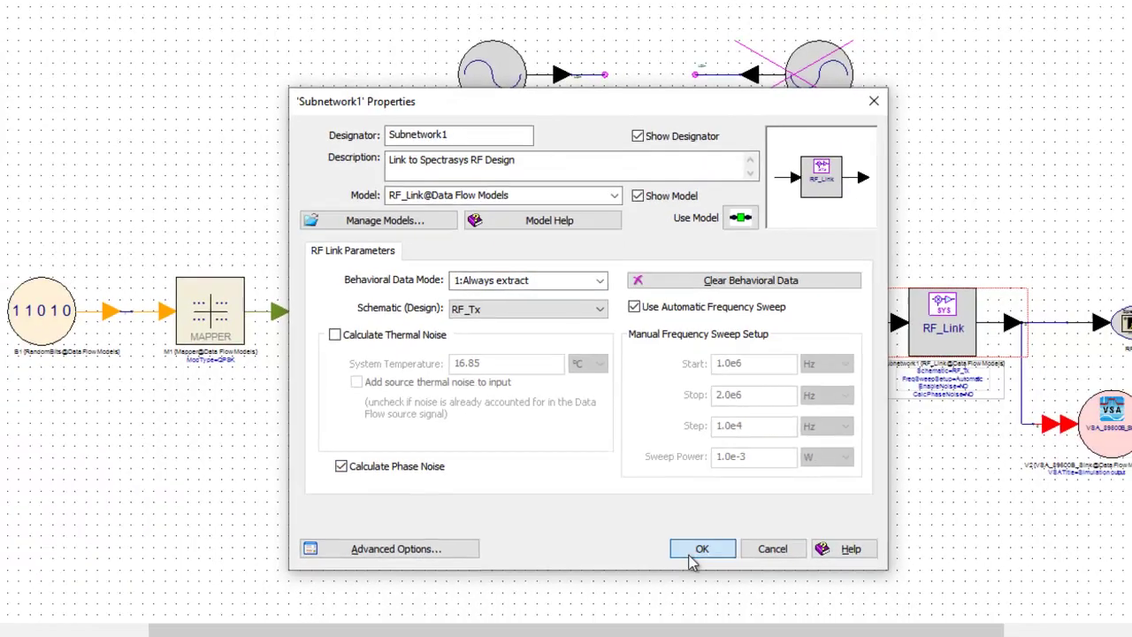
click(706, 586)
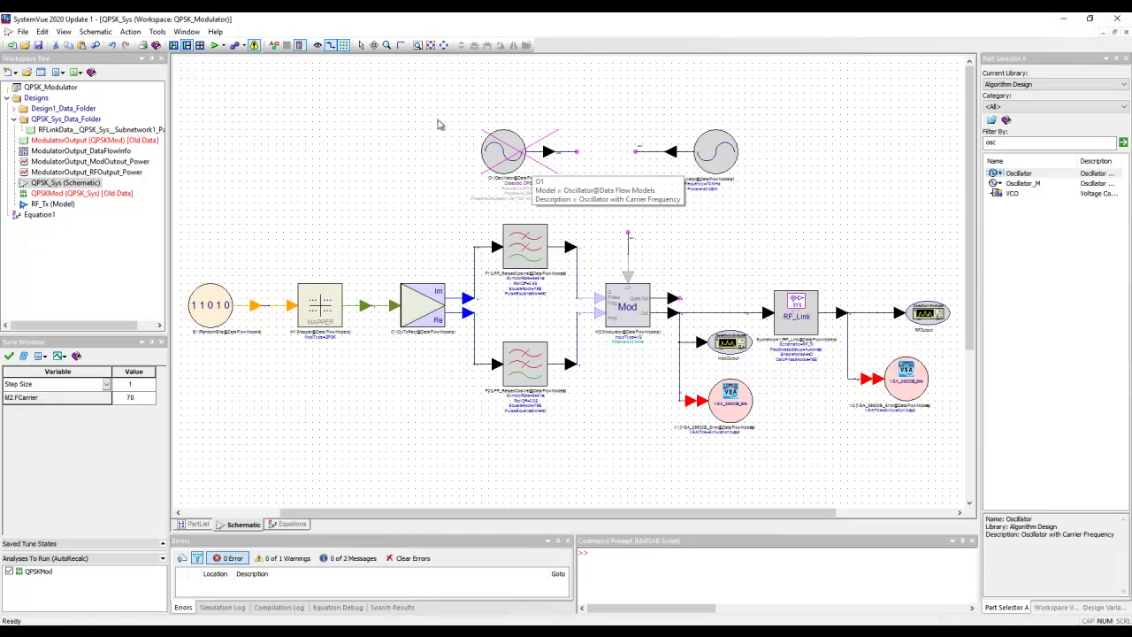
Run the simulation with RF link phase noise enabled and O2 active, compare the V2 and V1 demodulation results, and stop it
click(214, 46)
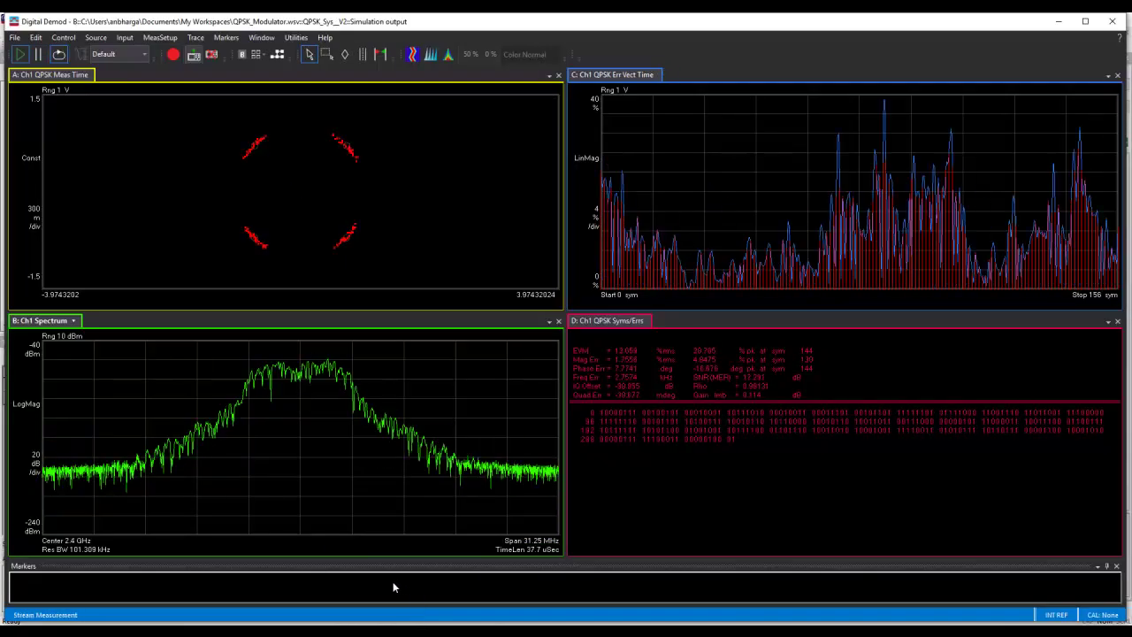
click(431, 604)
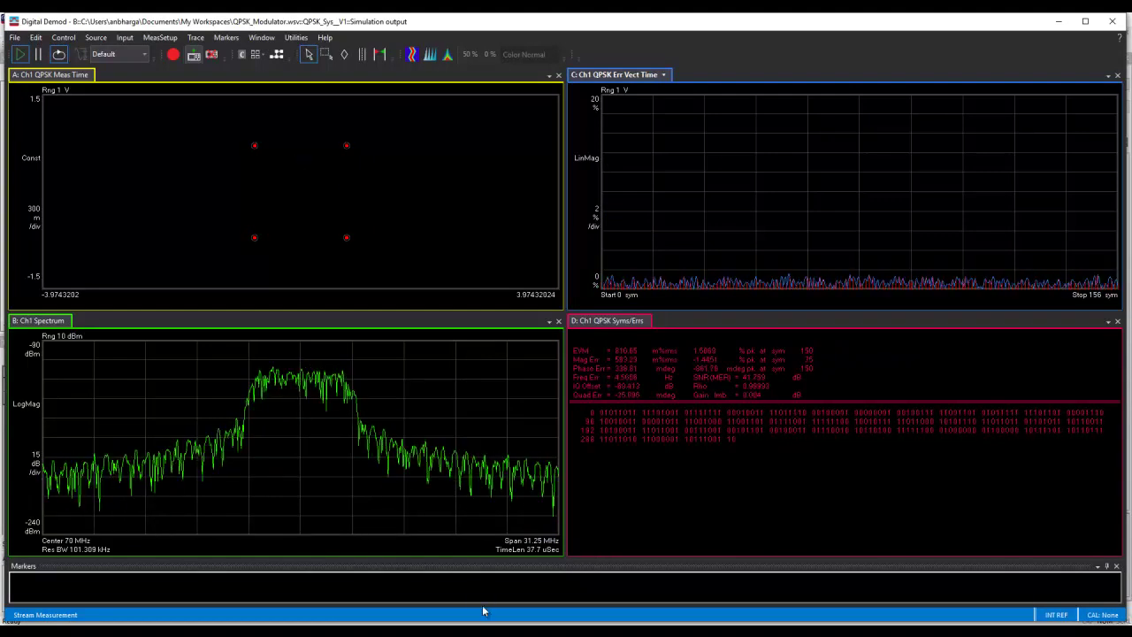
mouse_move(477, 630)
click(539, 566)
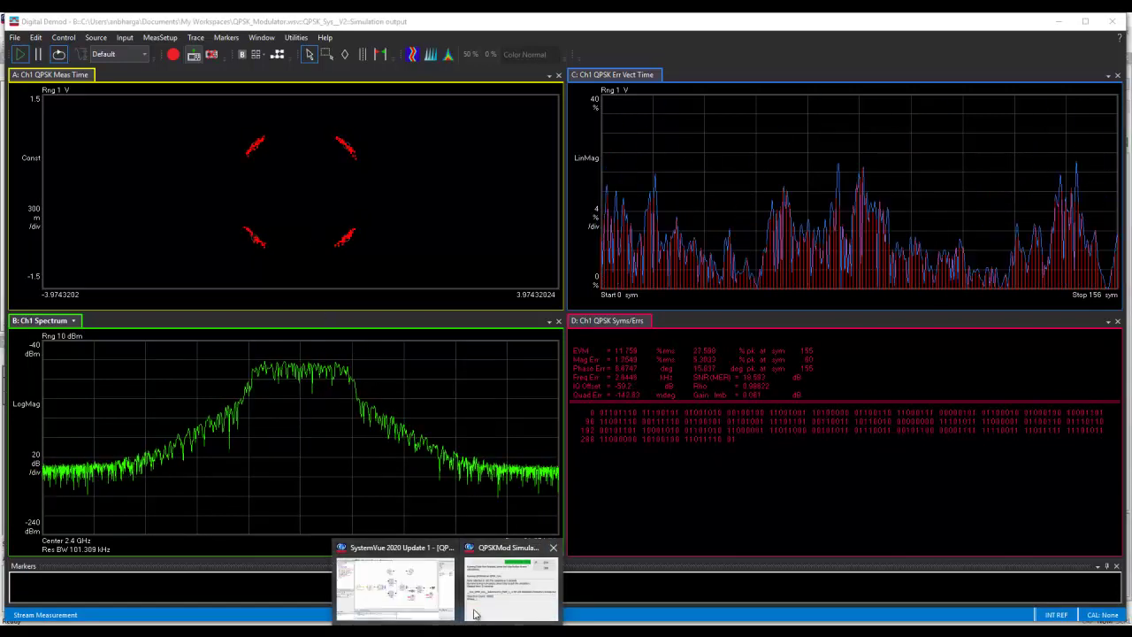
click(486, 601)
click(292, 378)
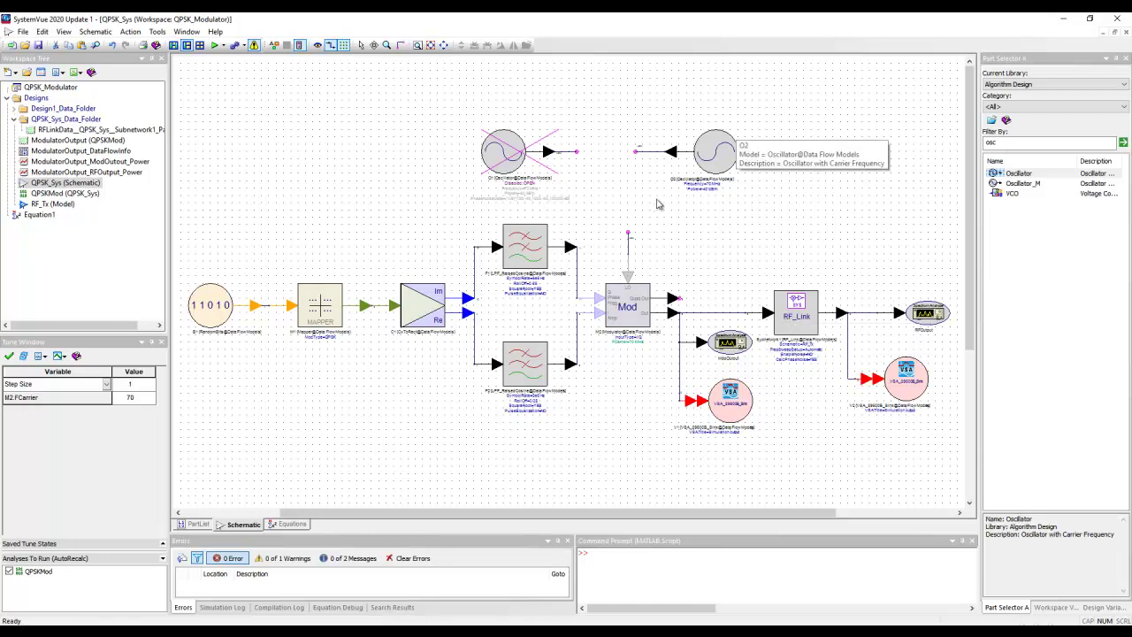
Check the Calculate Phase Noise setting in the properties of the RF_Link part
double_click(790, 317)
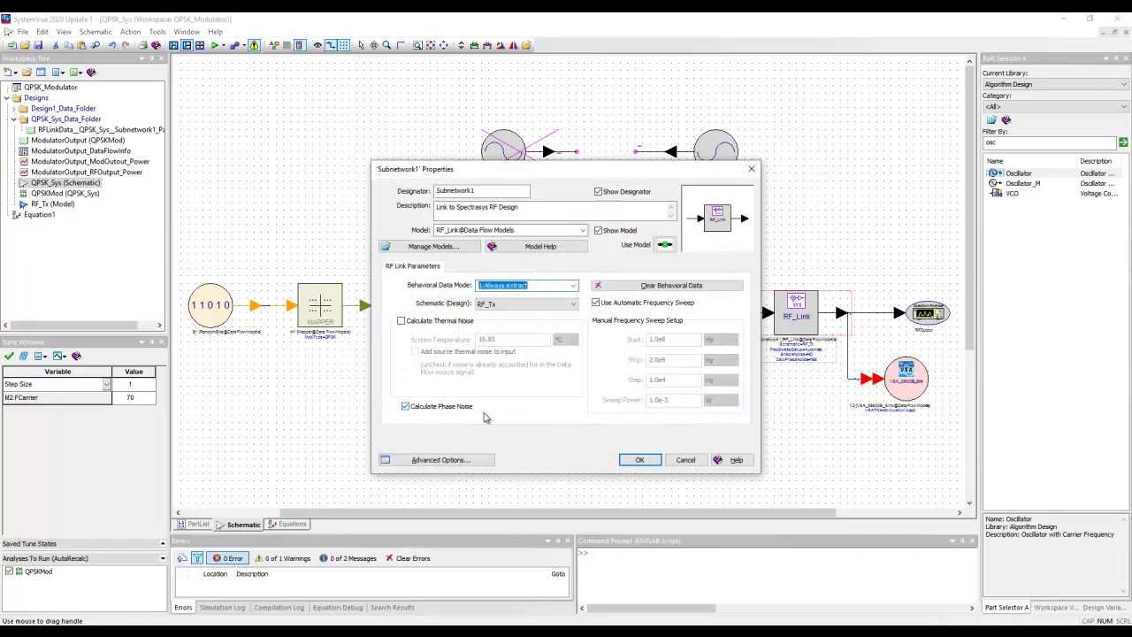
click(640, 460)
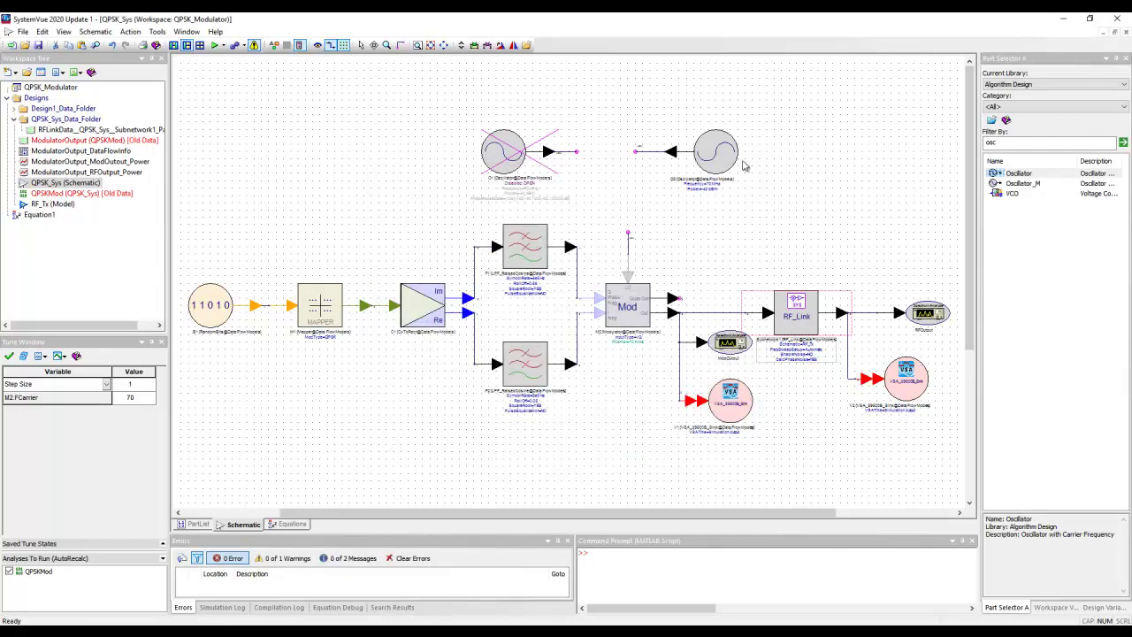
Activate oscillator O1 and disable O2, and check the Calculate Phase Noise setting of the RF_Link part Subnetwork1
click(487, 47)
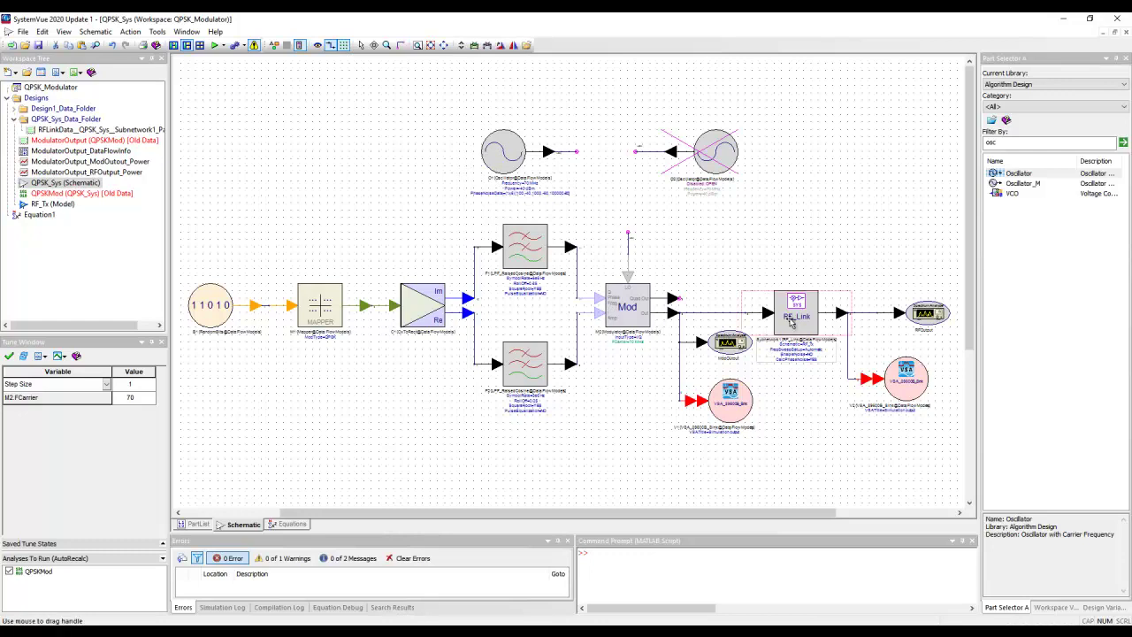
double_click(791, 323)
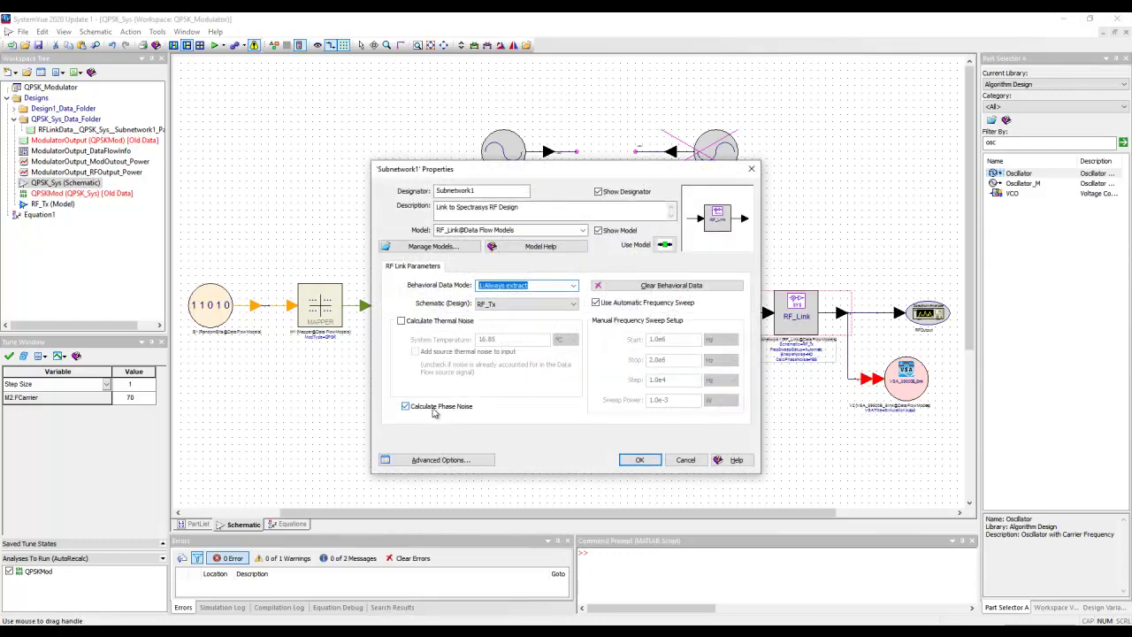
click(639, 460)
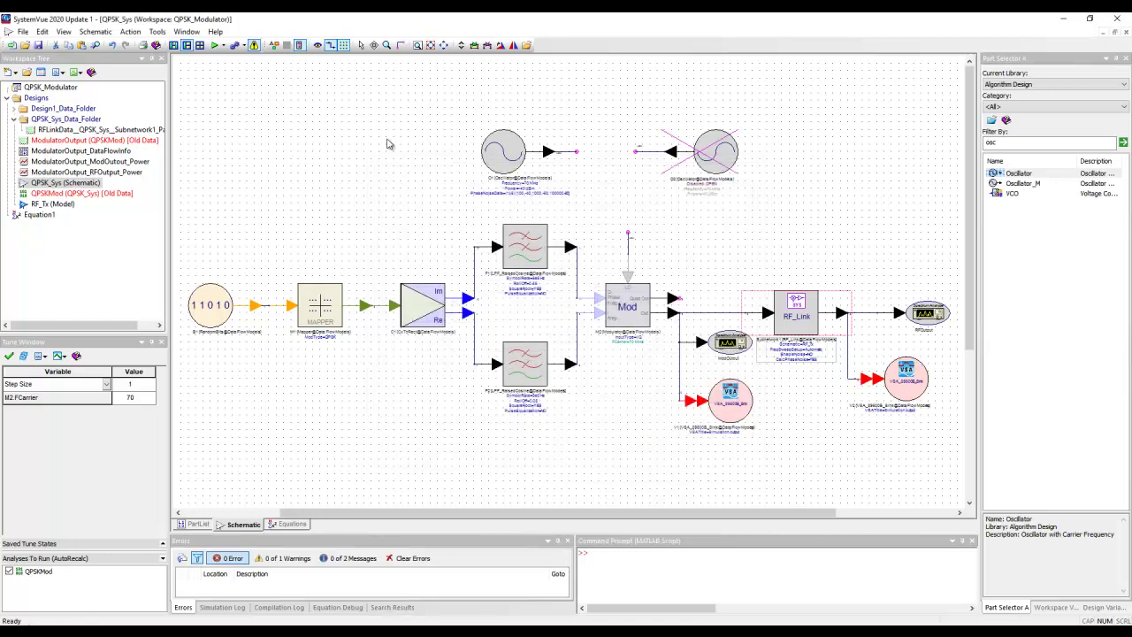
Run the simulation with O1 active and enable Pulse Search in the digital demodulation properties of the V2 VSA measurement
click(215, 46)
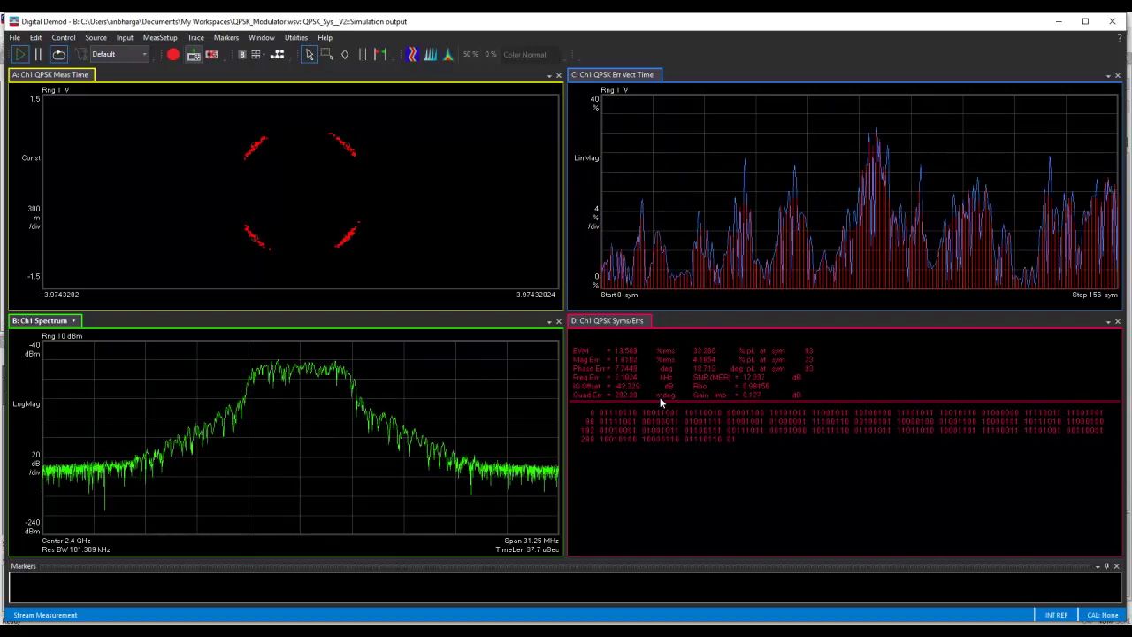
click(160, 37)
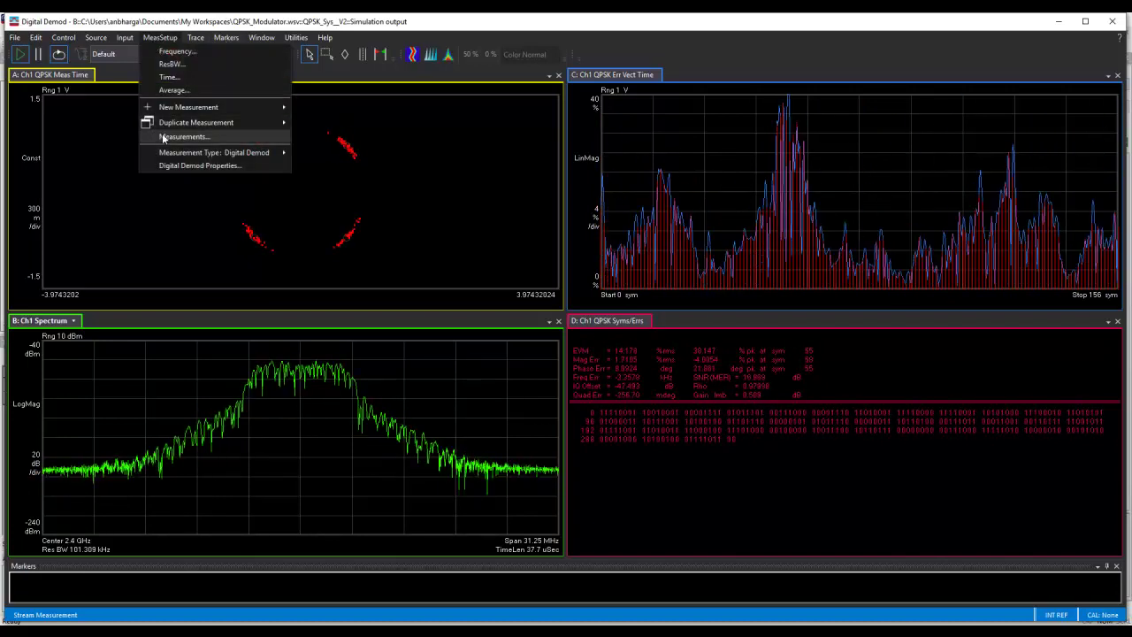
click(170, 165)
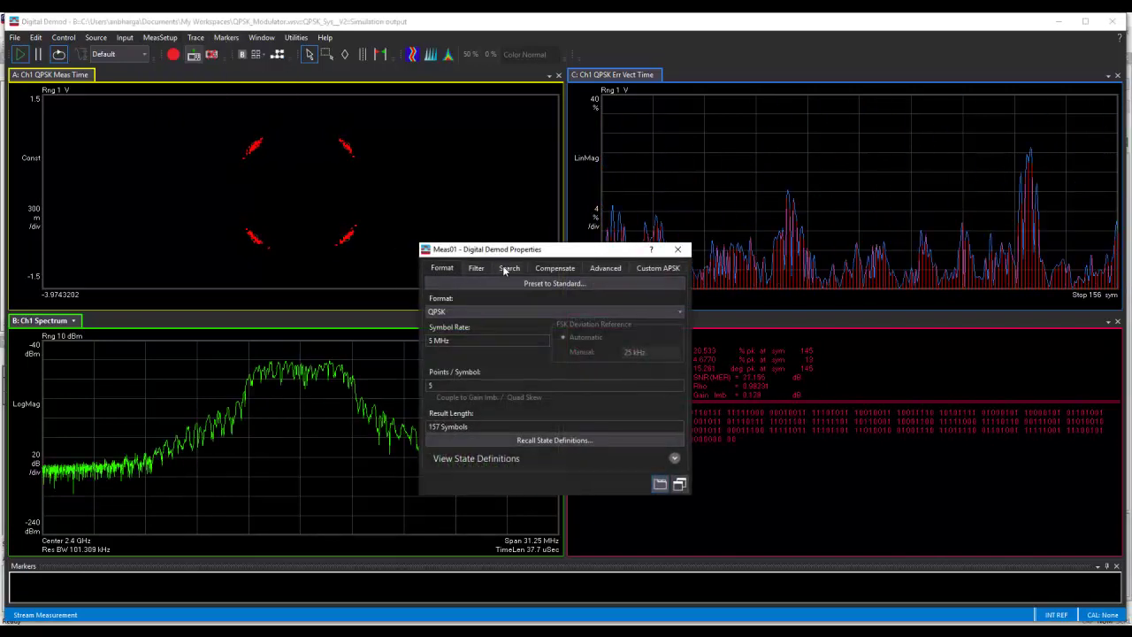
click(510, 269)
click(447, 335)
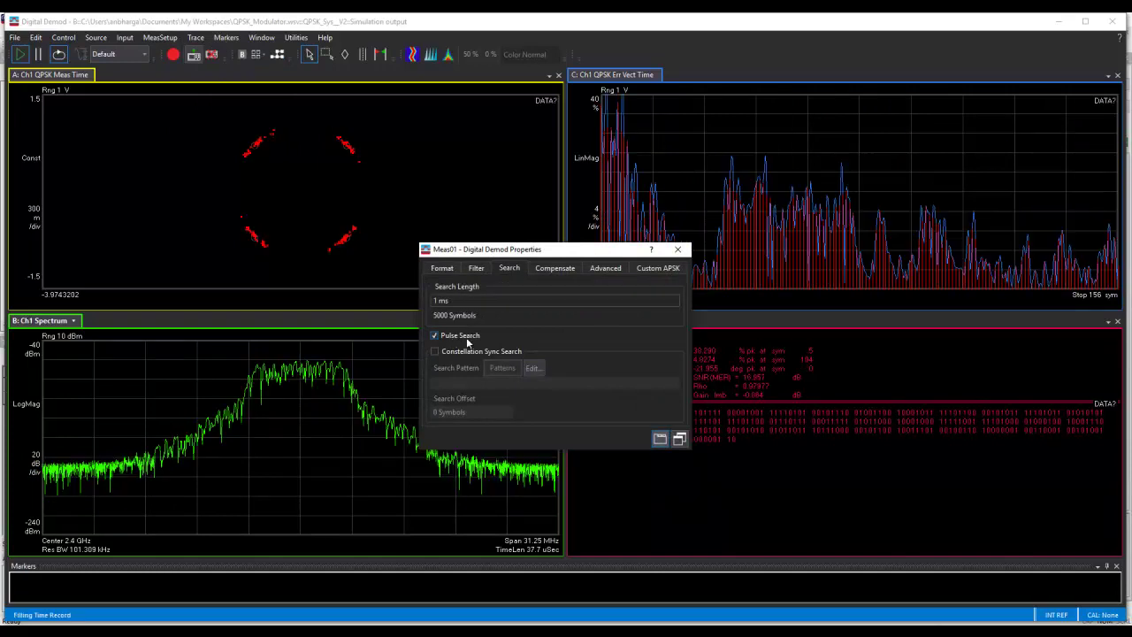
click(680, 251)
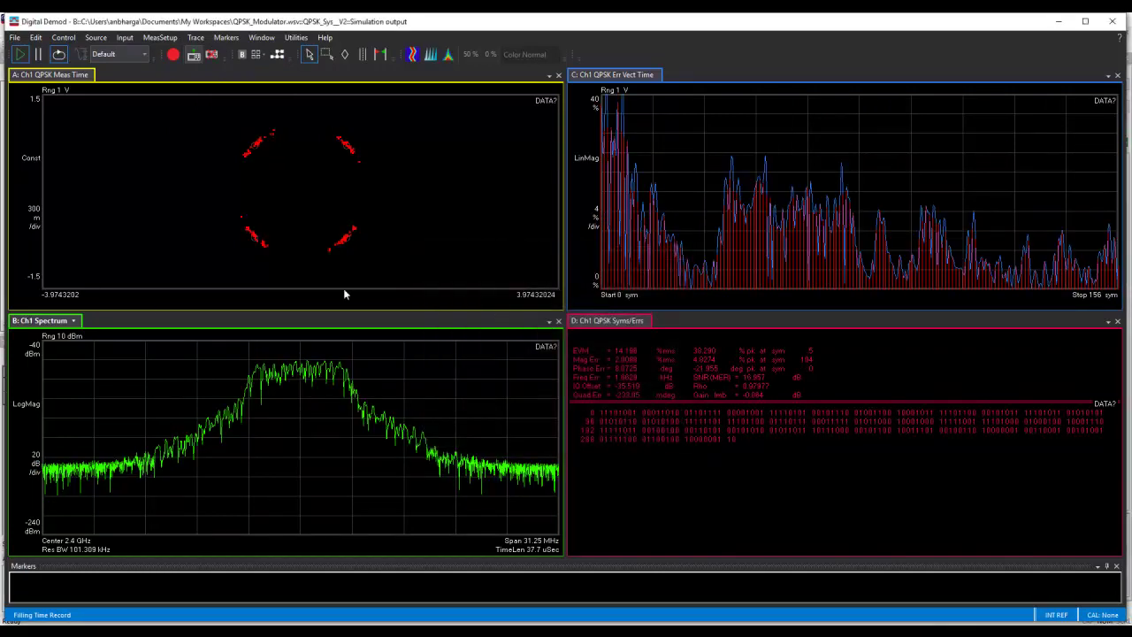